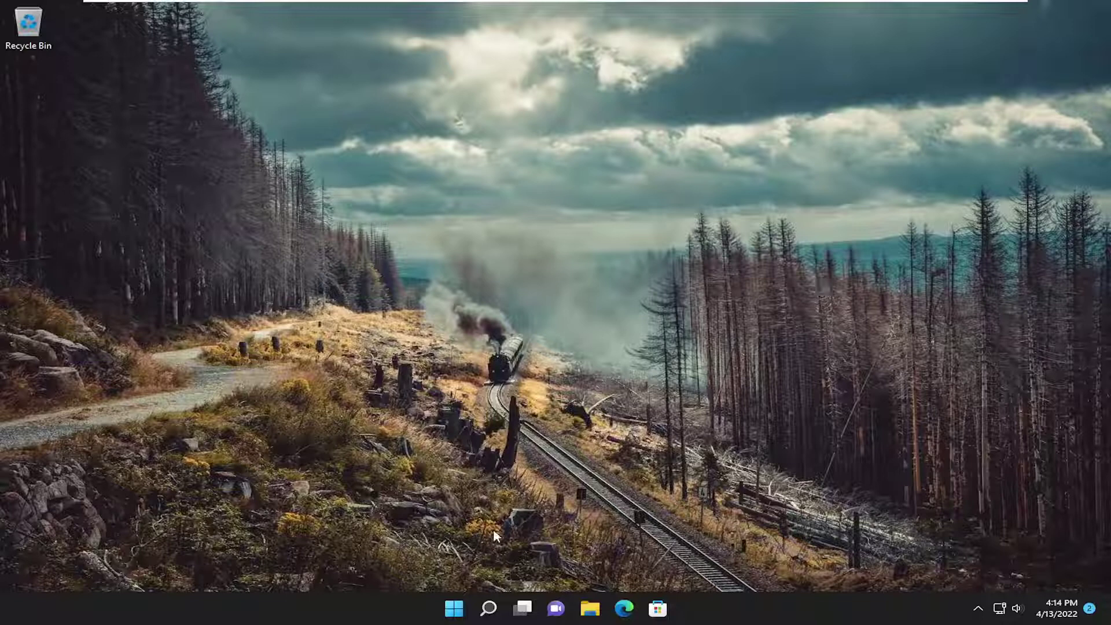
# Launch Command Prompt as administrator from a 'cmd' search and approve the UAC prompt
pyautogui.click(488, 608)
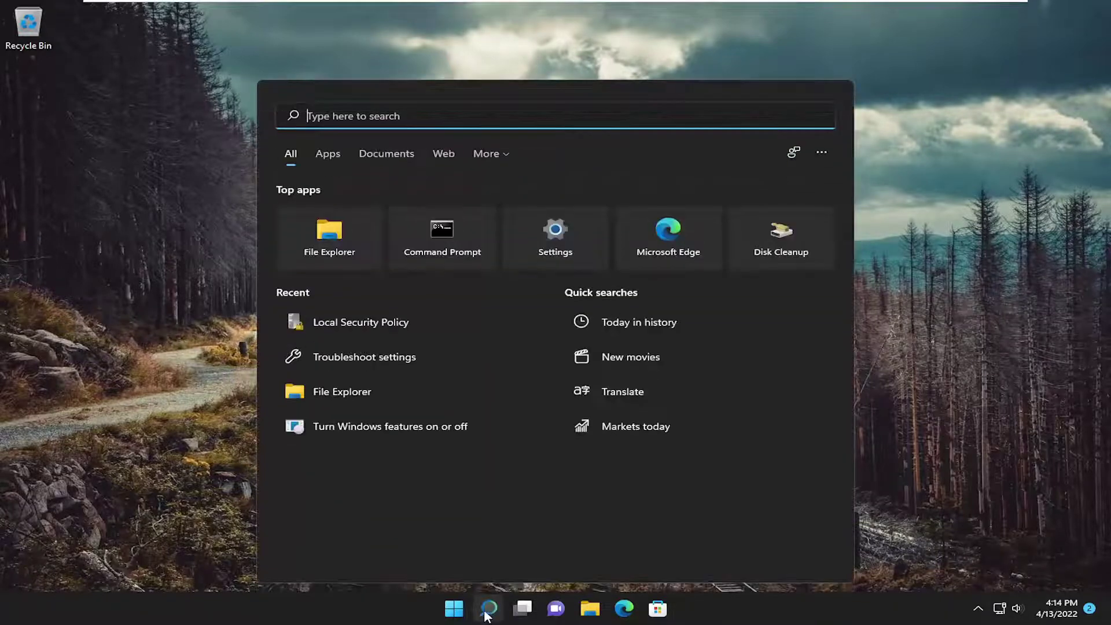
pyautogui.write('cmd')
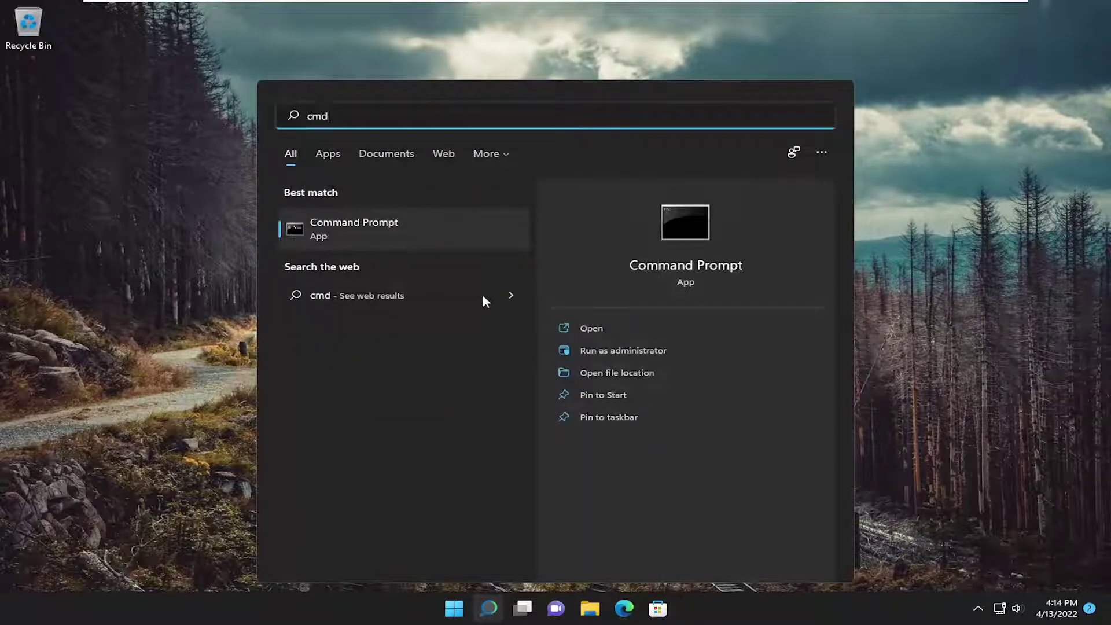
pyautogui.rightClick(339, 227)
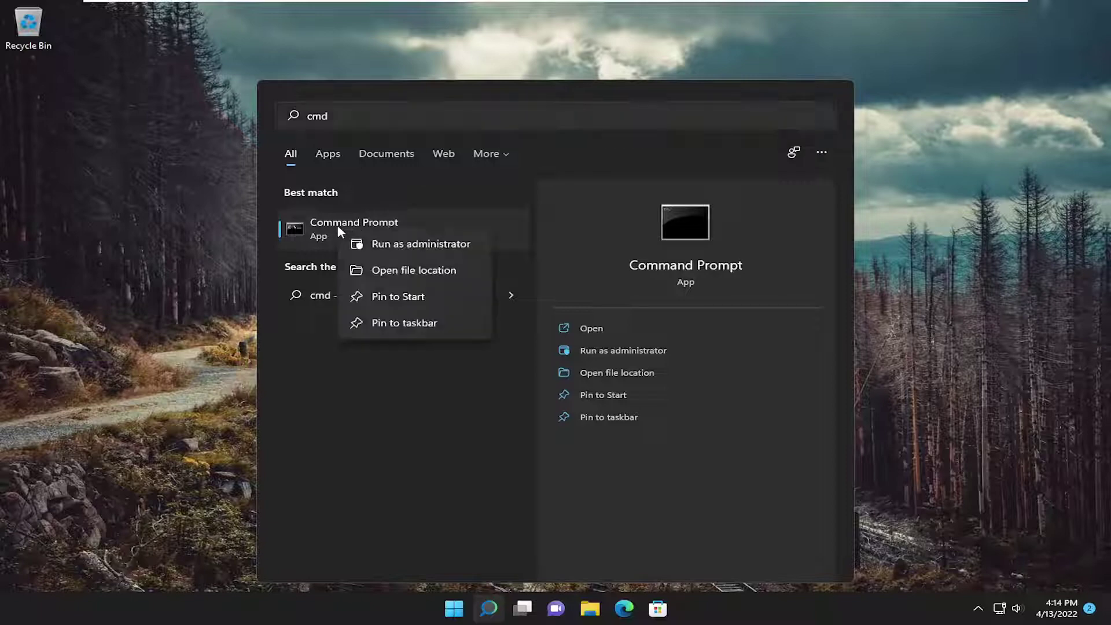
pyautogui.click(416, 246)
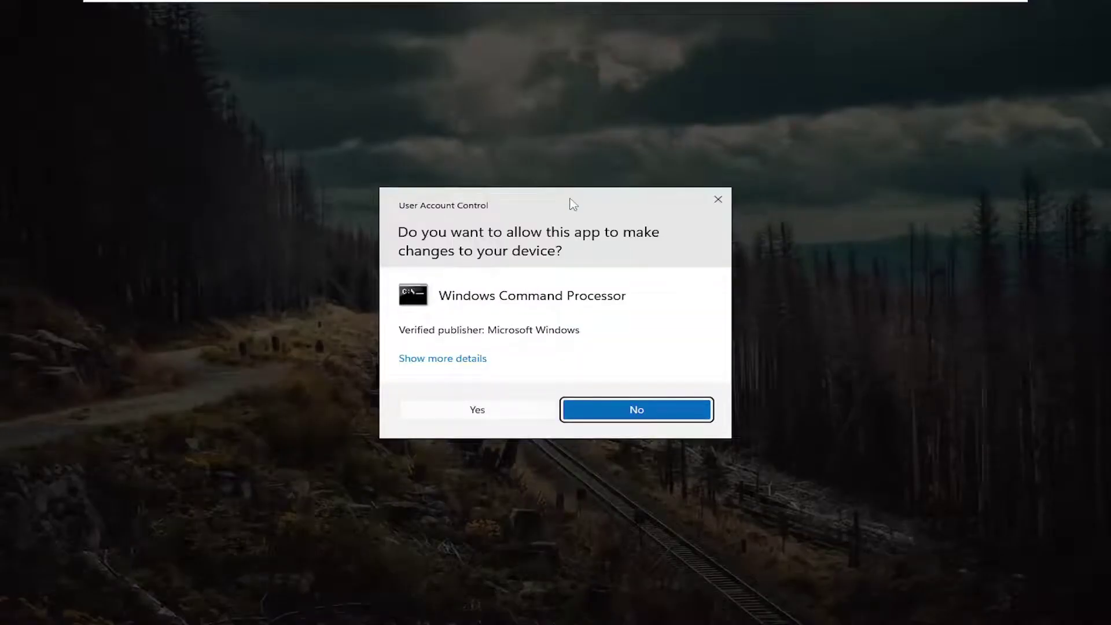
pyautogui.click(506, 413)
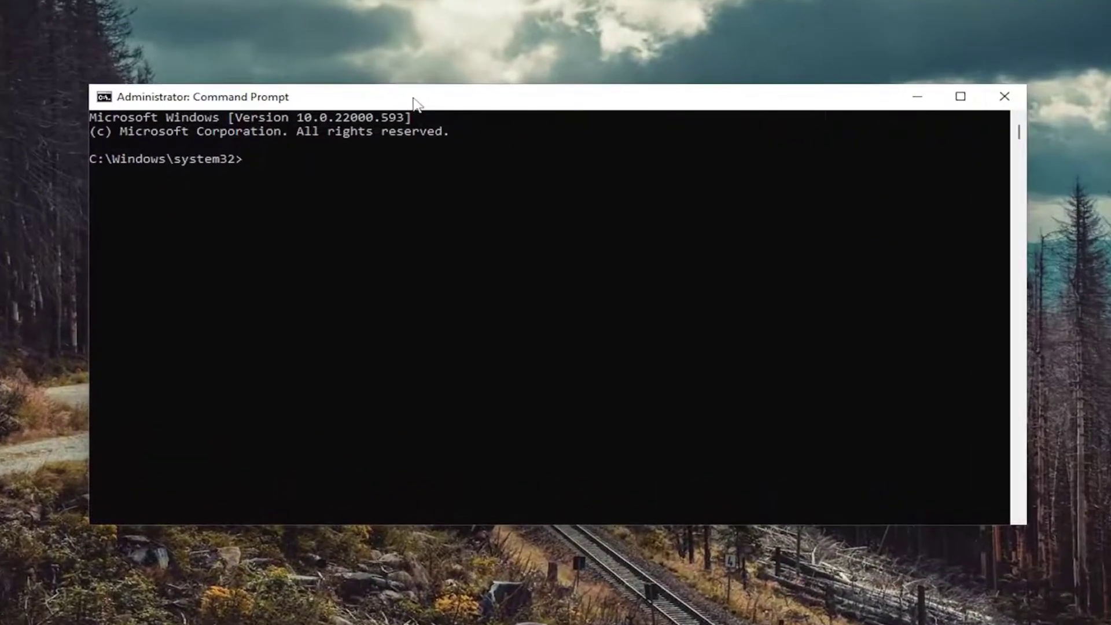
# Run ipconfig /flushdns and then netsh winsock reset in the elevated Command Prompt
pyautogui.write('ipconfig /flushdn')
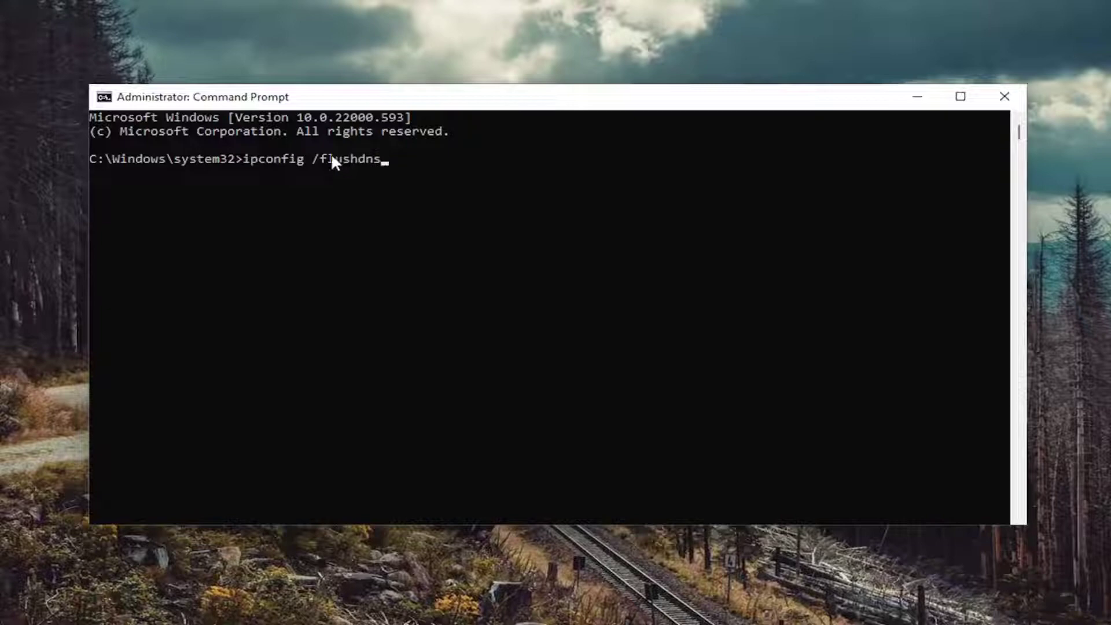
pyautogui.write('s')
pyautogui.press('Return')
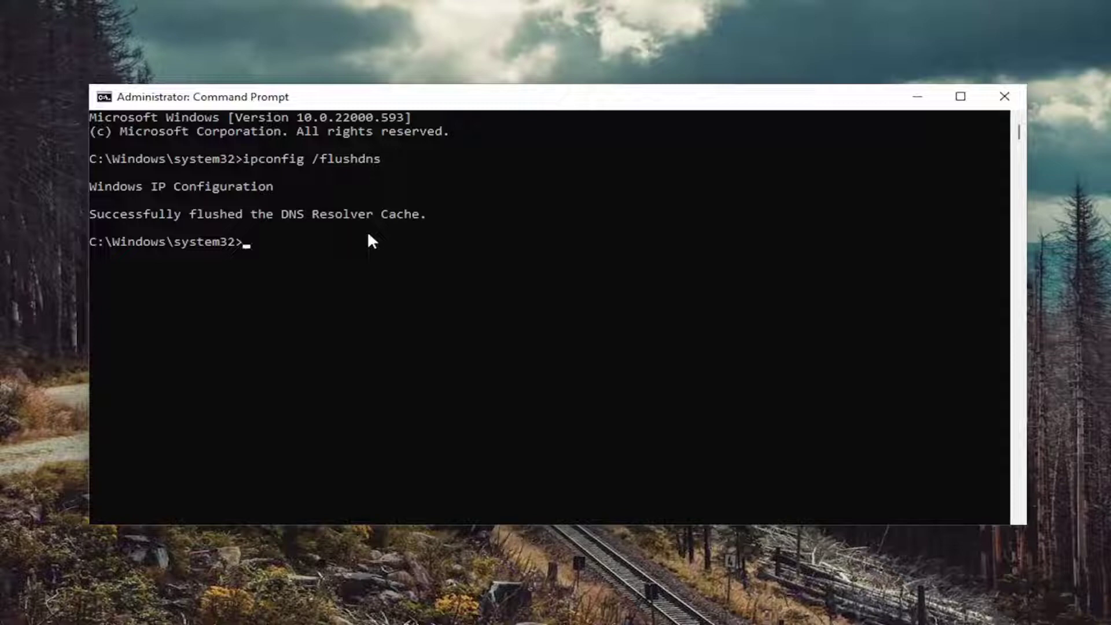
pyautogui.write('netsh winsock rese')
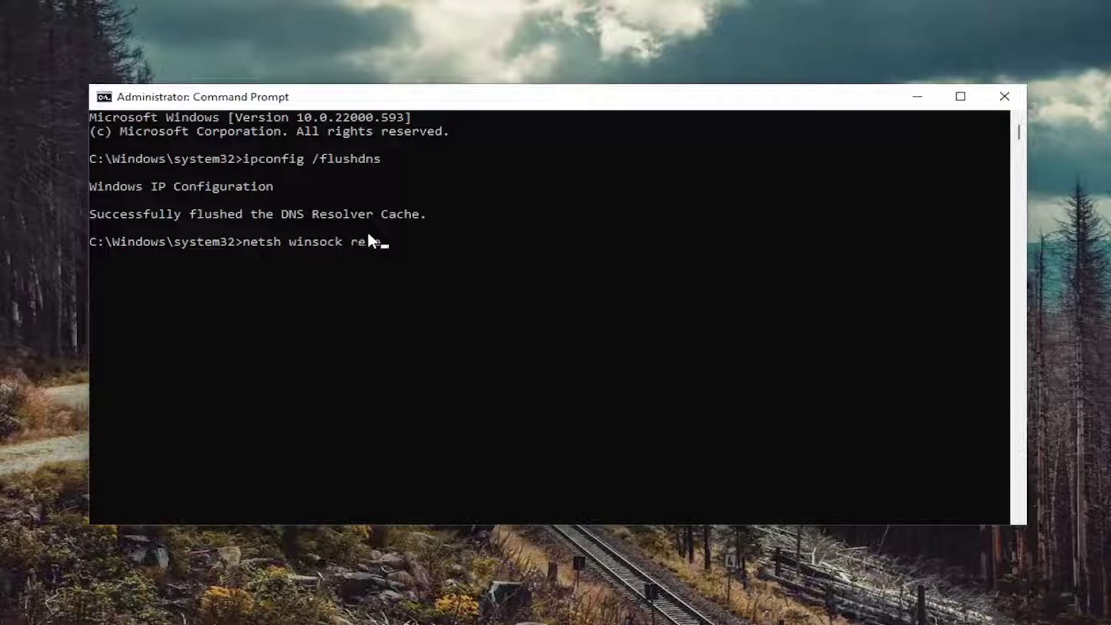
pyautogui.write('t')
pyautogui.press('Return')
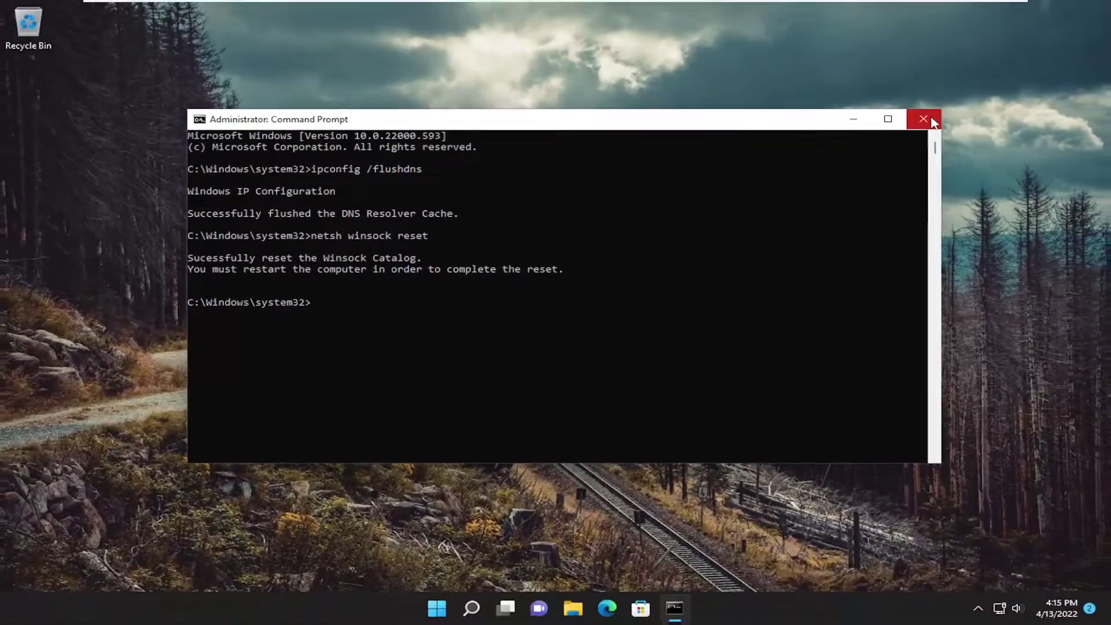
# Close Command Prompt and restart the PC via Start's Shut down or sign out menu
pyautogui.click(923, 119)
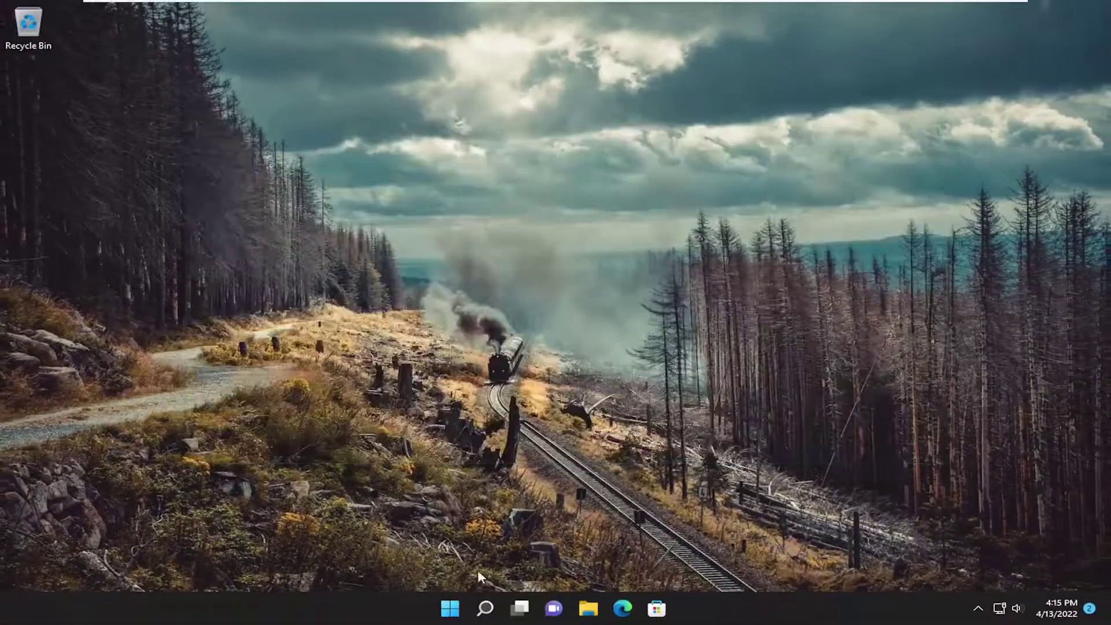
pyautogui.rightClick(453, 608)
pyautogui.moveTo(474, 555)
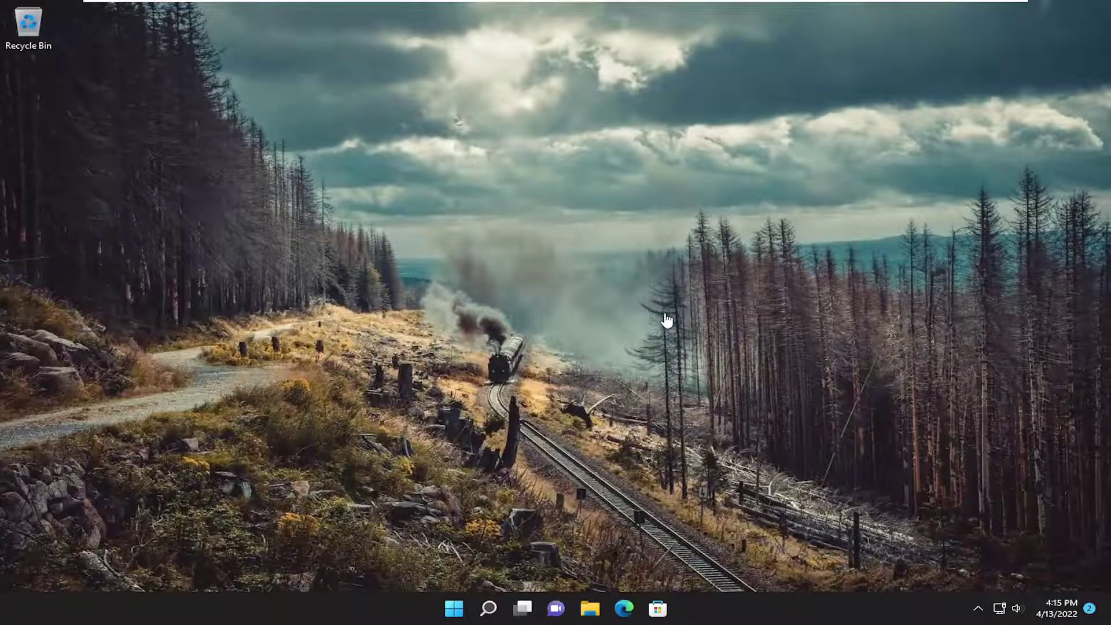
# Find Troubleshoot settings through search and go to Other troubleshooters
pyautogui.click(491, 608)
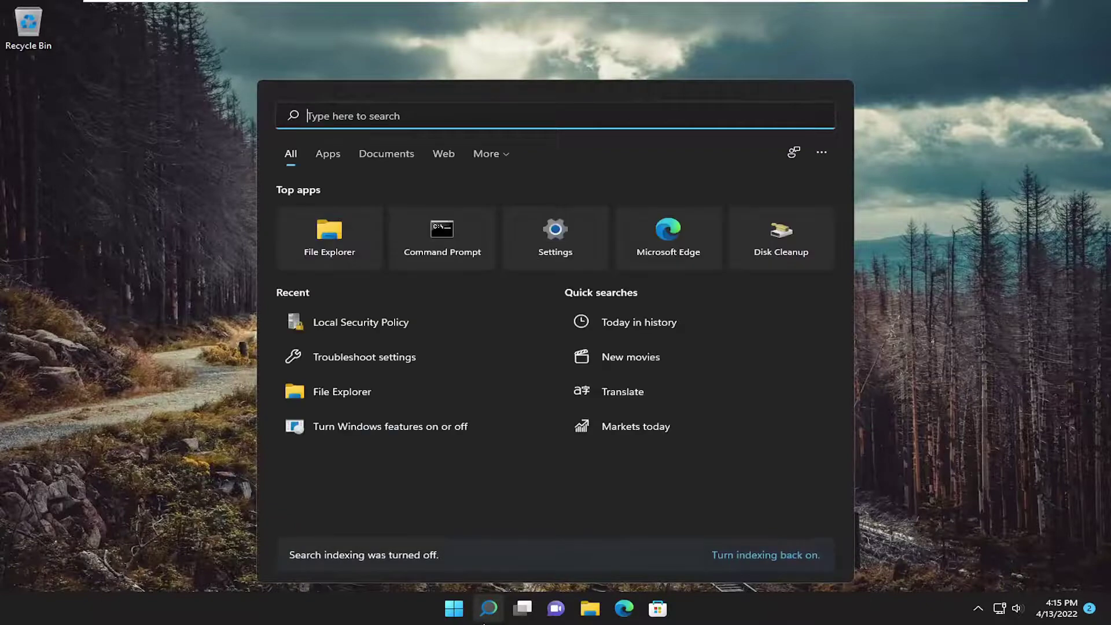
pyautogui.write('troubleshoot')
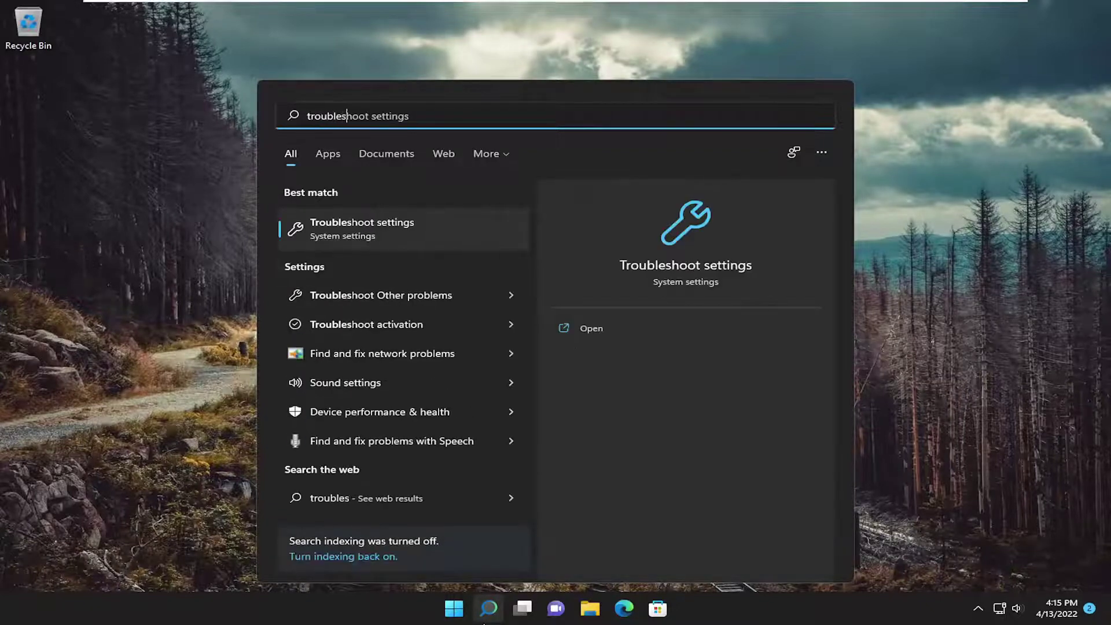
pyautogui.click(414, 241)
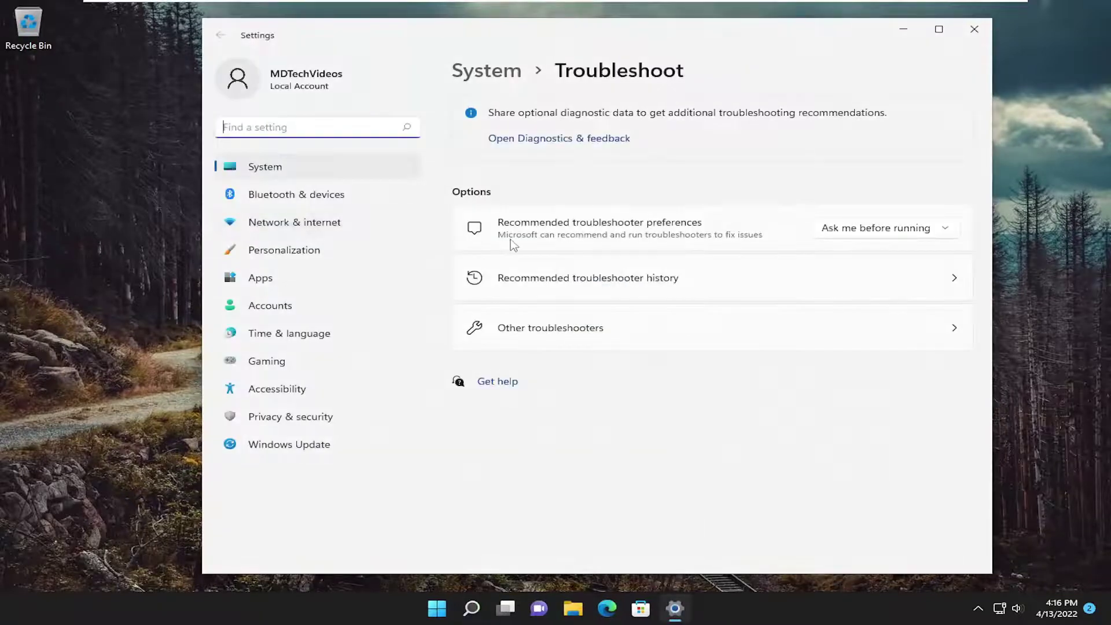
pyautogui.click(564, 336)
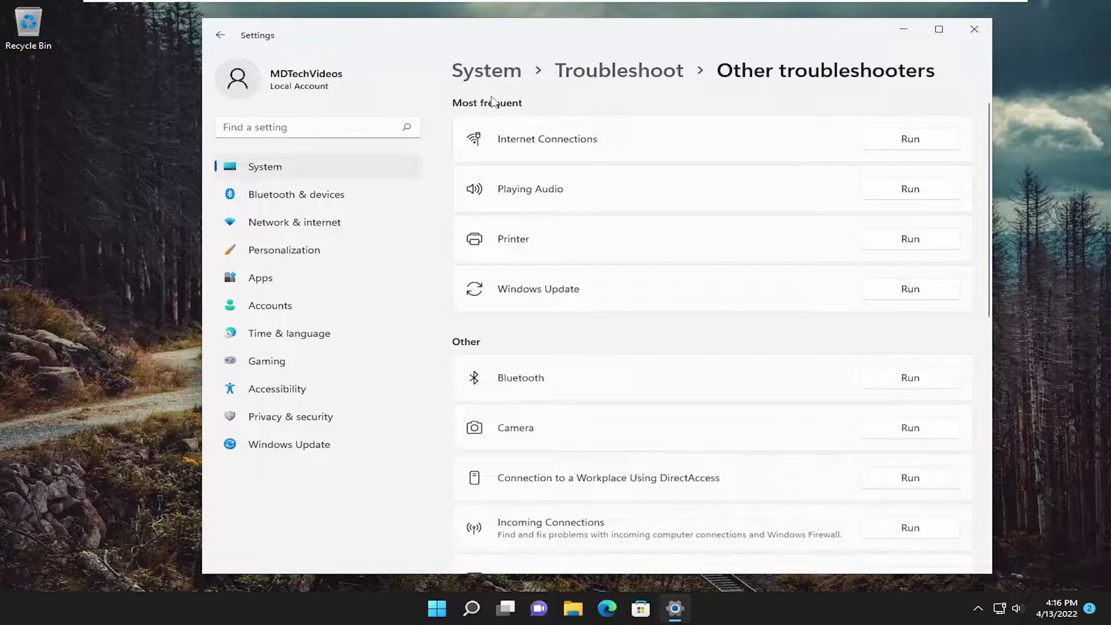
# Run the Internet Connections troubleshooter for the Internet connection, then close it
pyautogui.click(909, 139)
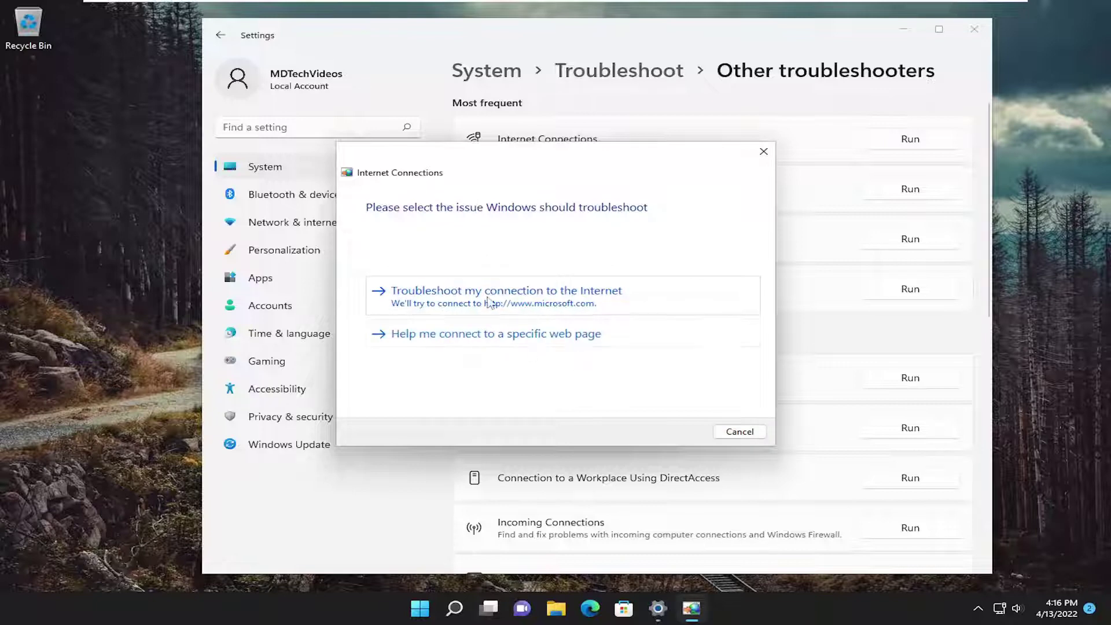
pyautogui.click(490, 303)
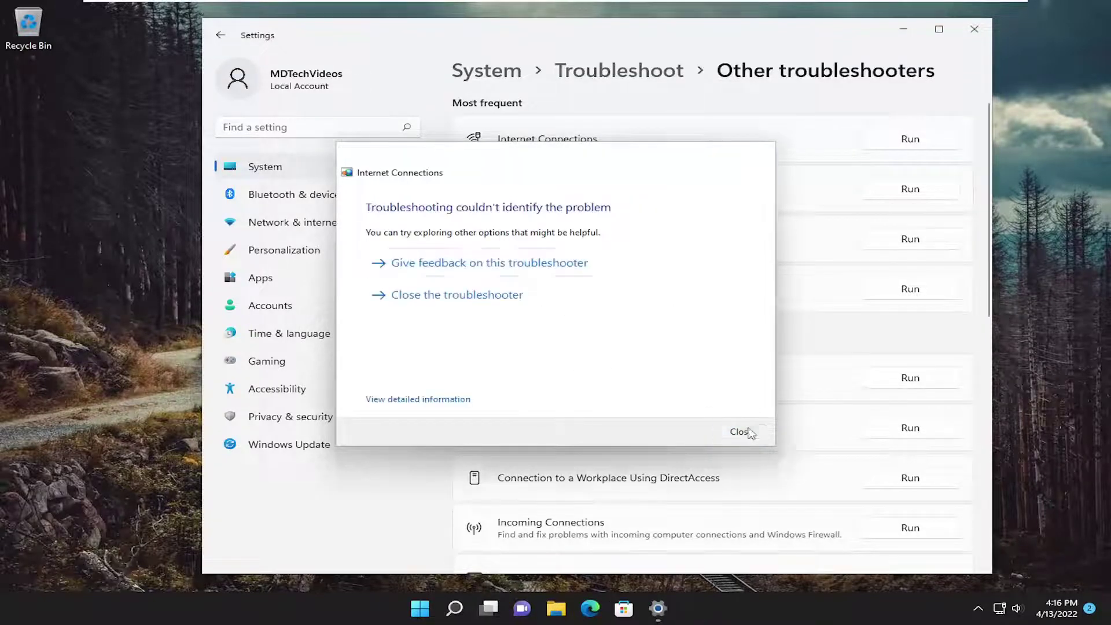
pyautogui.click(749, 433)
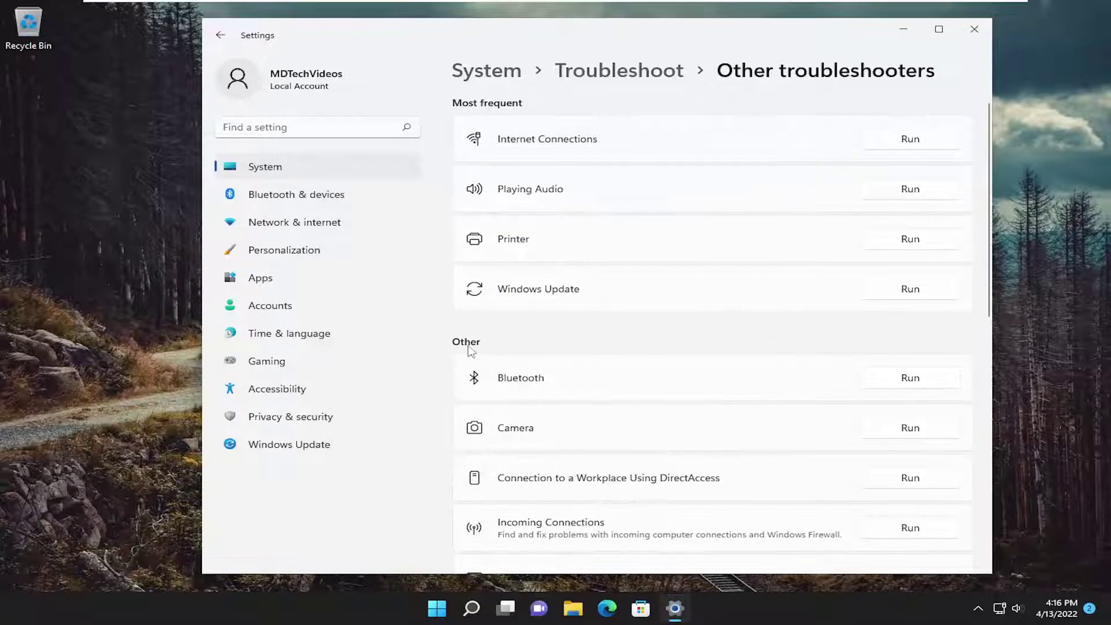
# Diagnose all network adapters for google.com with the Network Adapter troubleshooter, then close Settings
pyautogui.scroll(-1, 491, 346)
pyautogui.scroll(-2, 492, 346)
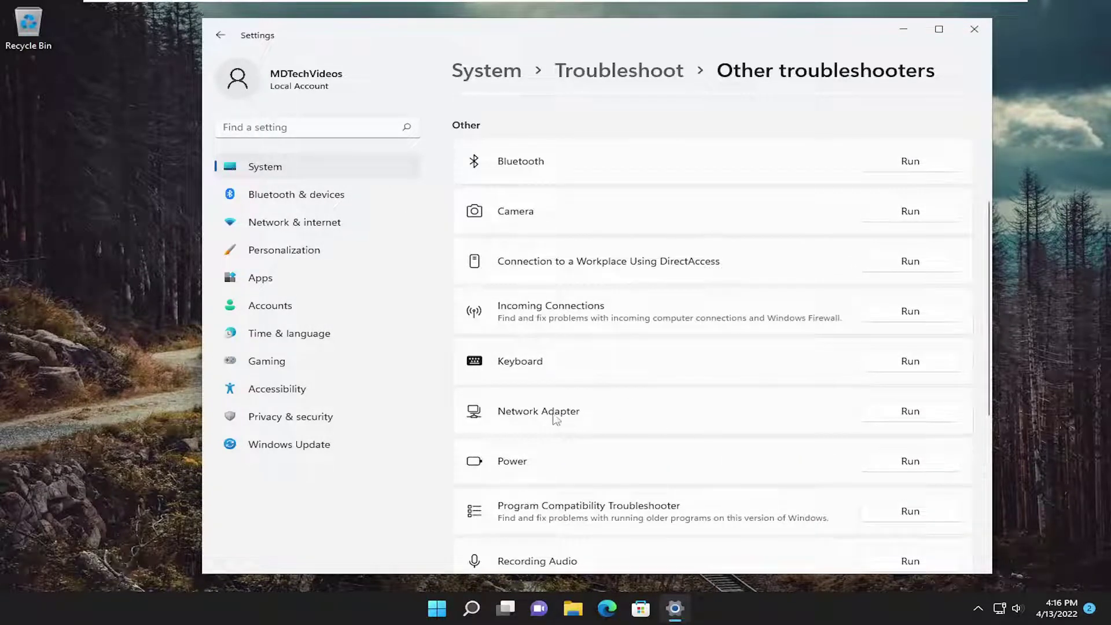
pyautogui.click(911, 414)
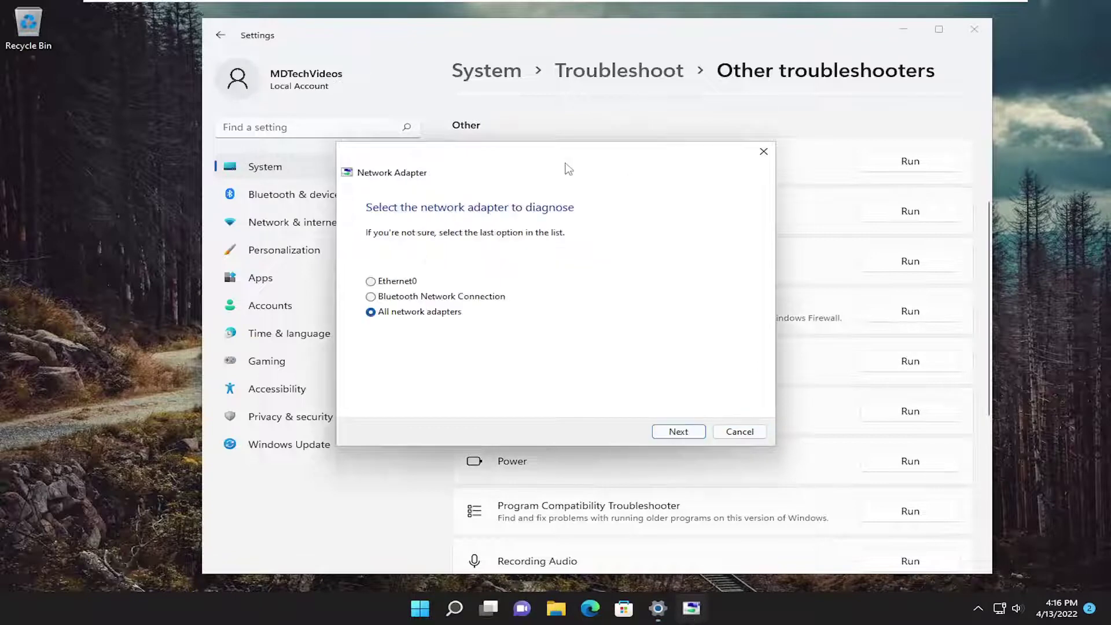
pyautogui.click(679, 433)
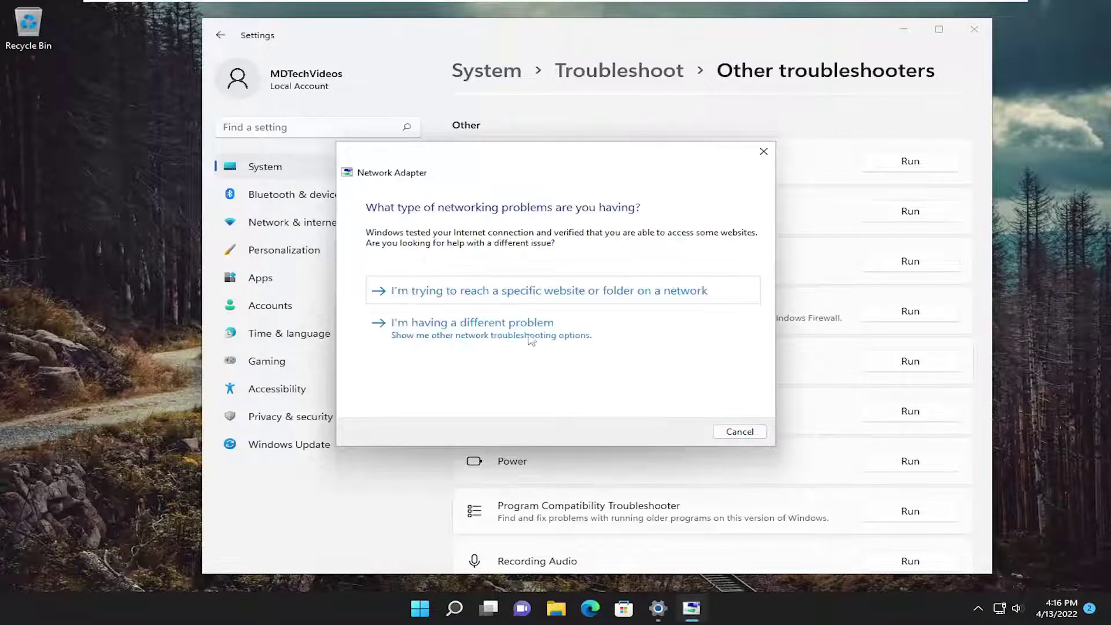
pyautogui.click(549, 290)
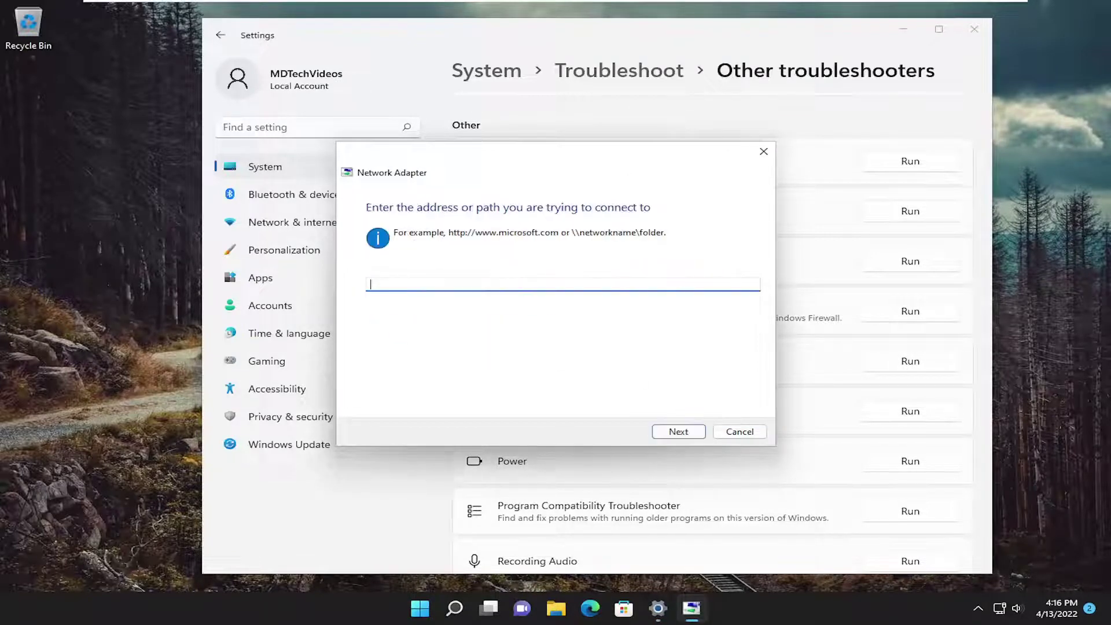
pyautogui.write('google.com')
pyautogui.click(678, 431)
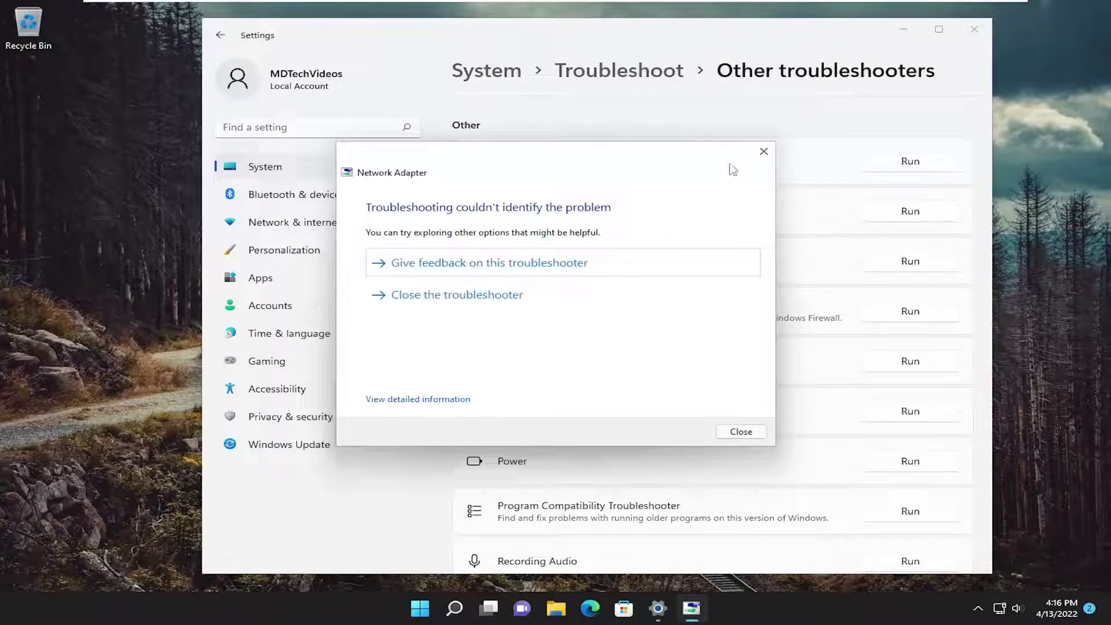
pyautogui.click(763, 150)
pyautogui.click(974, 29)
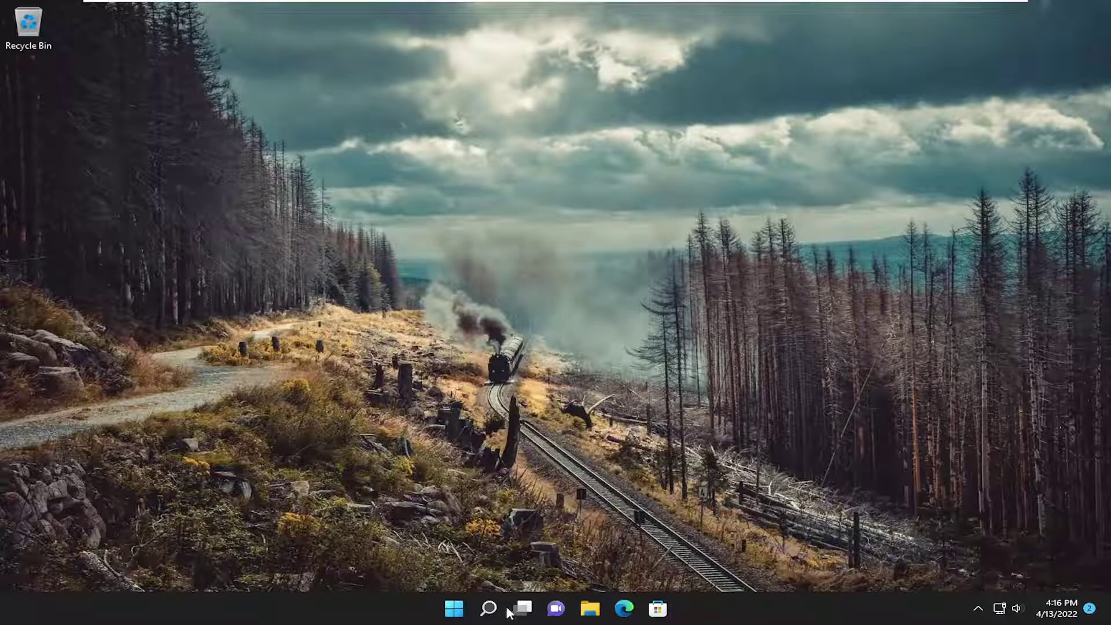
# Open the Settings app from search and go to the Network & internet page
pyautogui.click(489, 609)
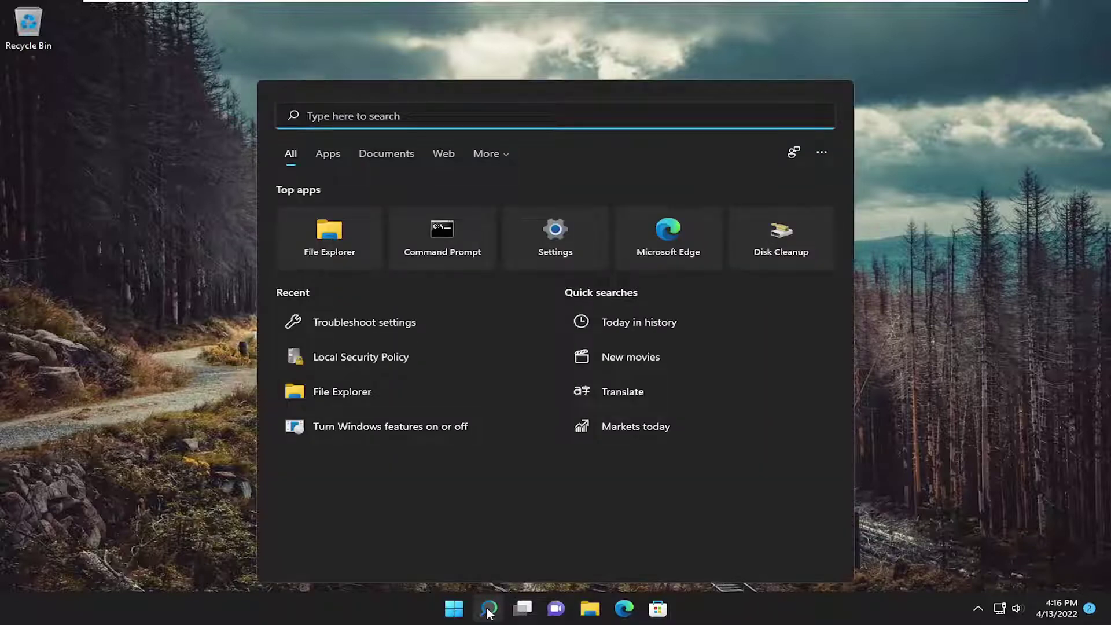
pyautogui.write('settings')
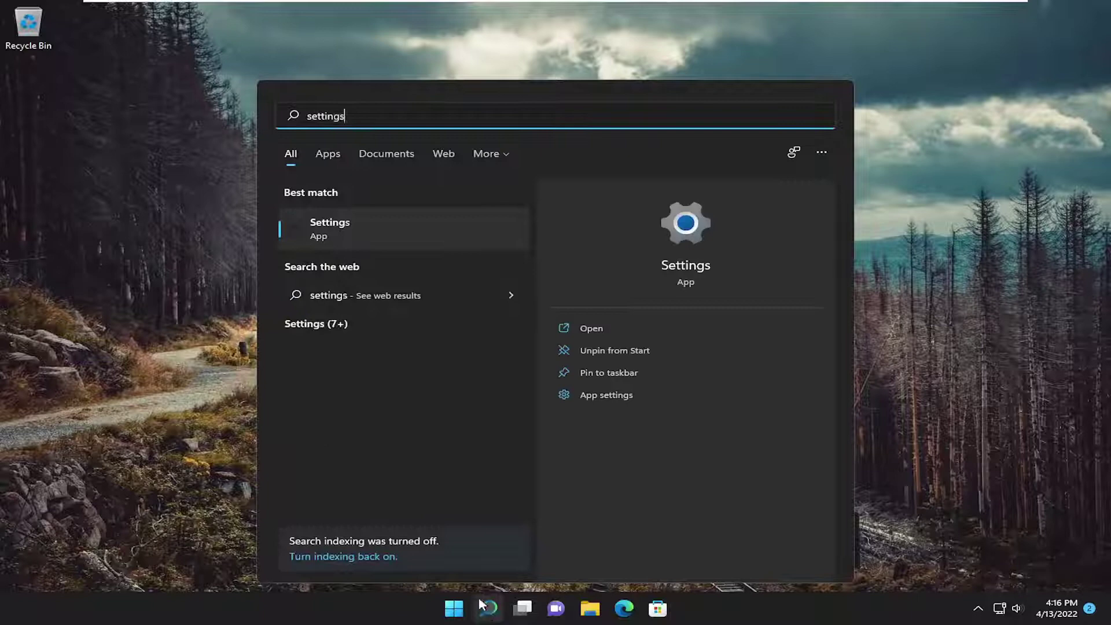
pyautogui.click(326, 235)
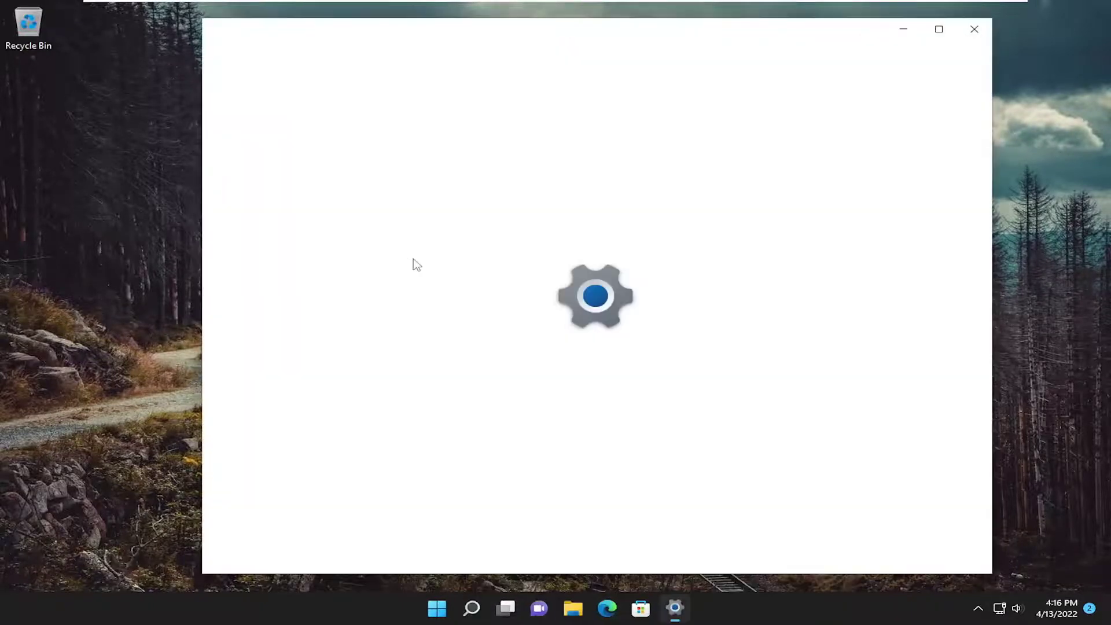
pyautogui.click(293, 226)
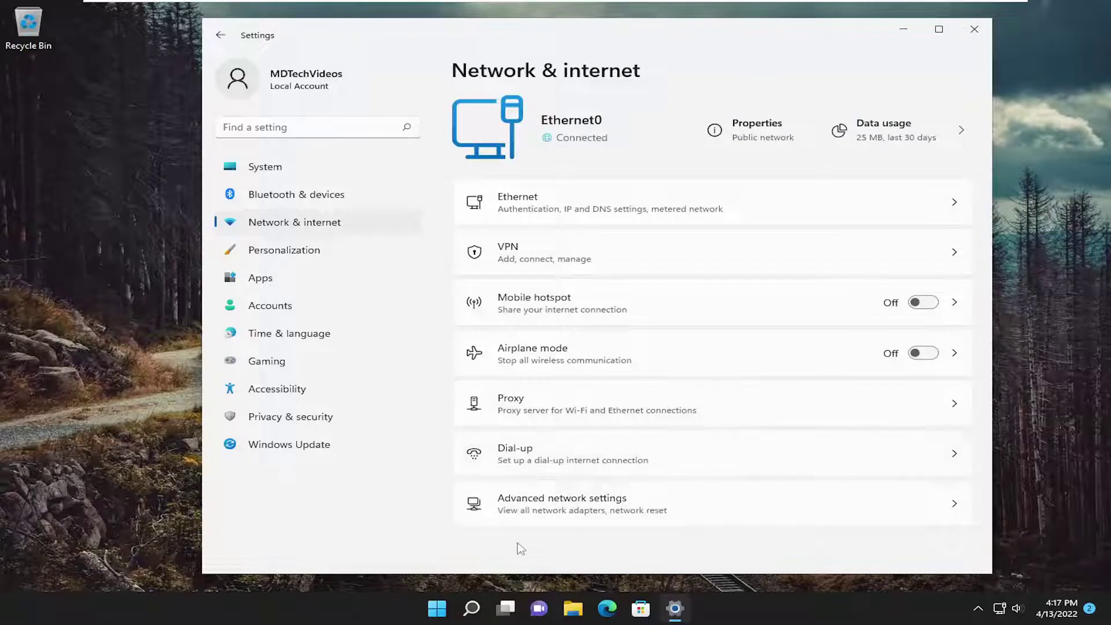
# Confirm a Network reset under Advanced network settings, dismiss the sign-out notice, and close Settings
pyautogui.click(590, 505)
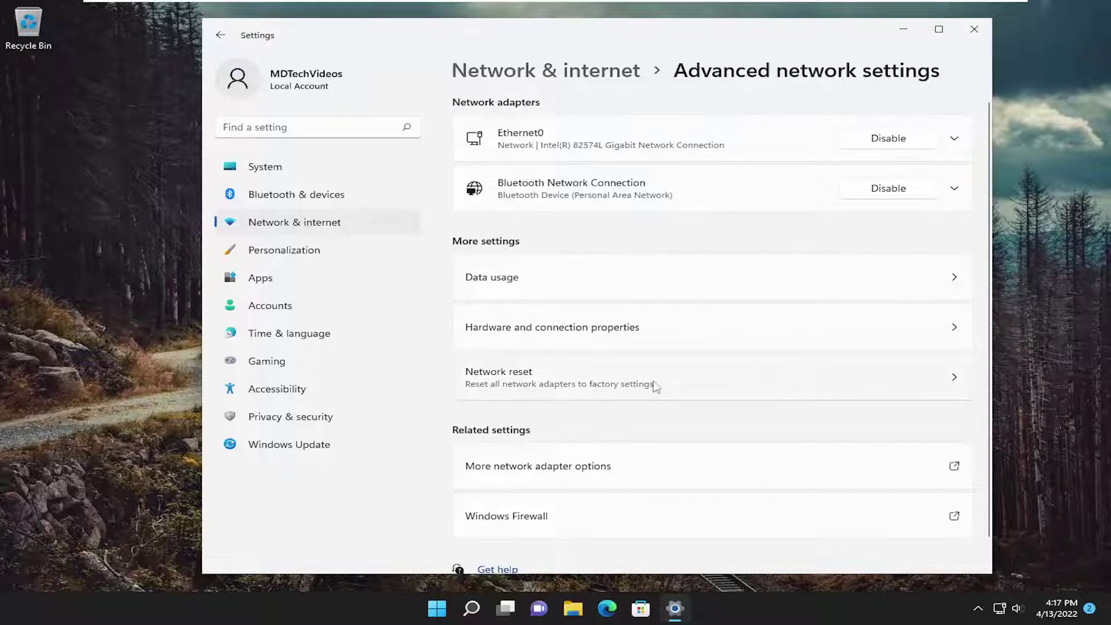
pyautogui.click(700, 388)
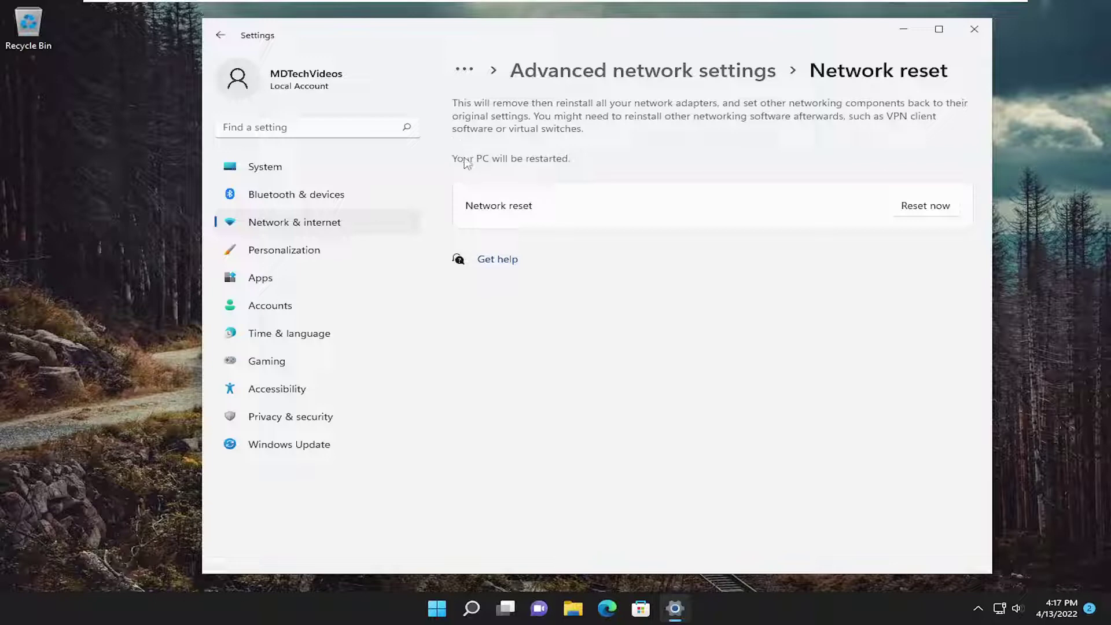
pyautogui.click(929, 208)
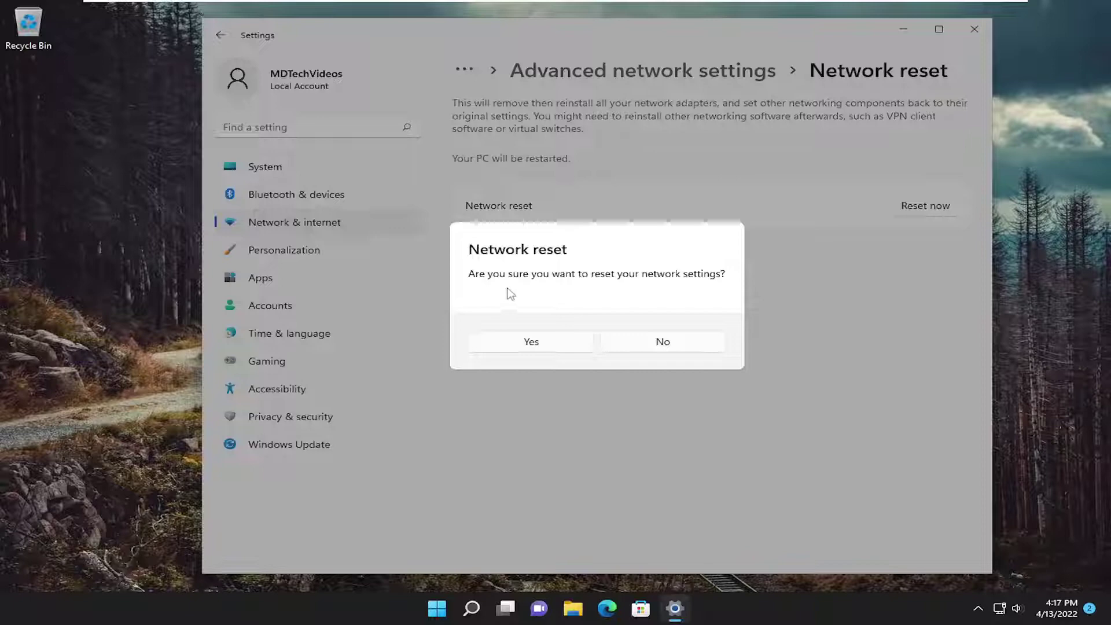
pyautogui.click(522, 346)
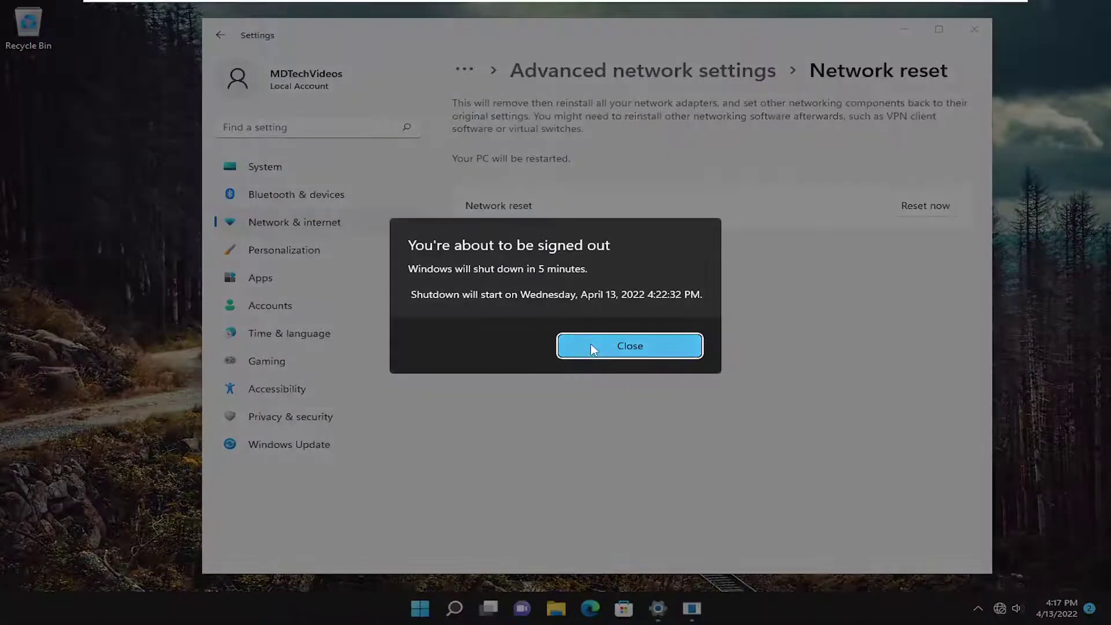
pyautogui.click(593, 349)
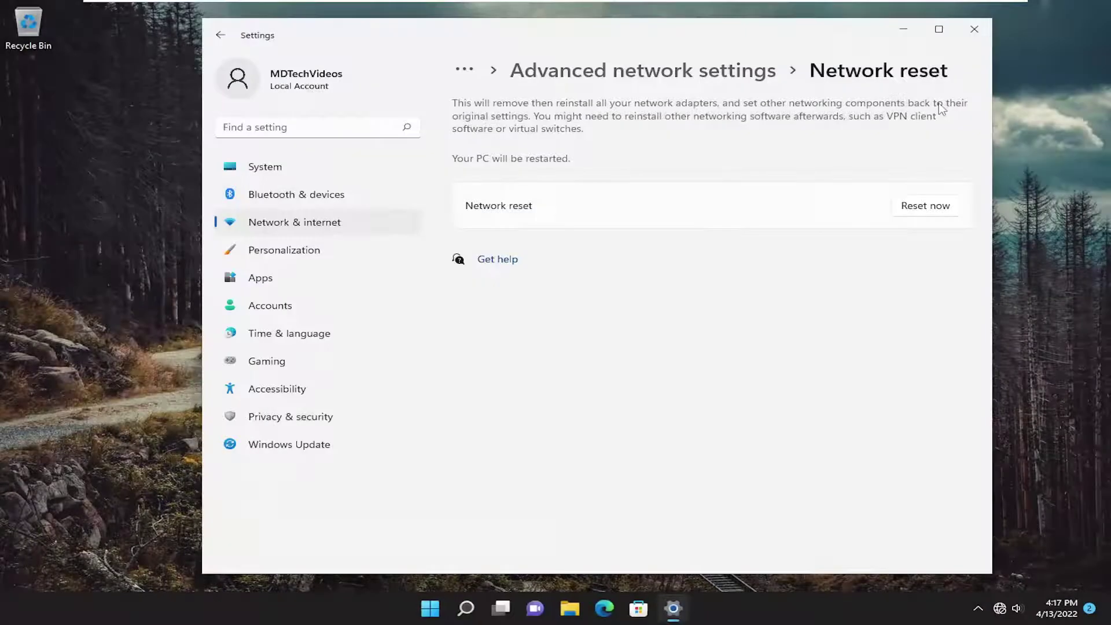
pyautogui.click(975, 30)
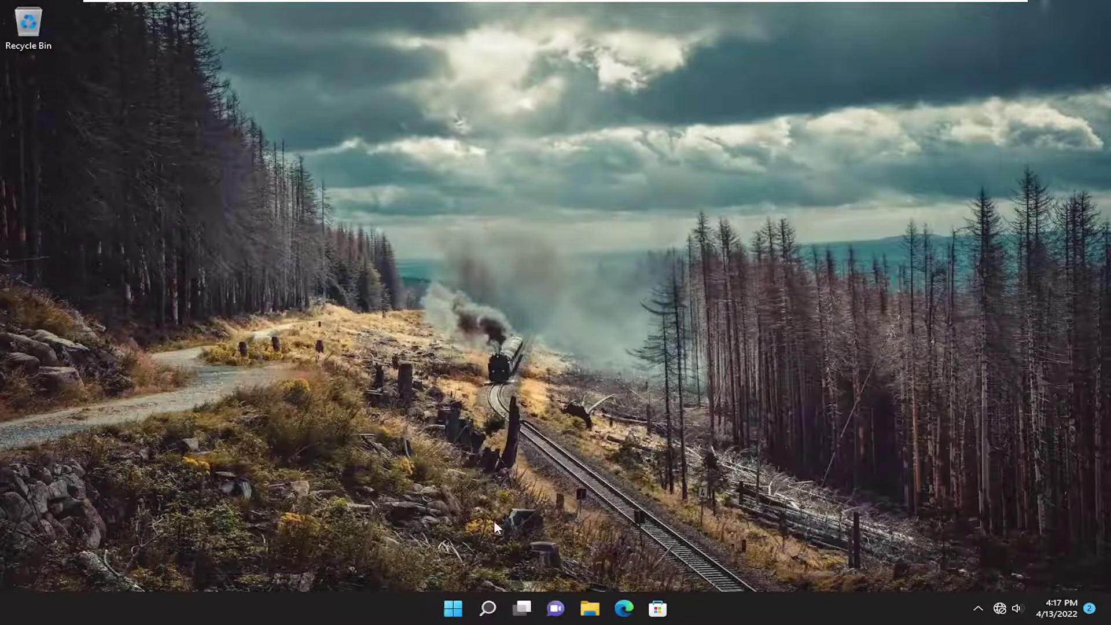
# Bring up the Restart option under Shut down or sign out from Start's context menu
pyautogui.rightClick(451, 610)
pyautogui.moveTo(524, 553)
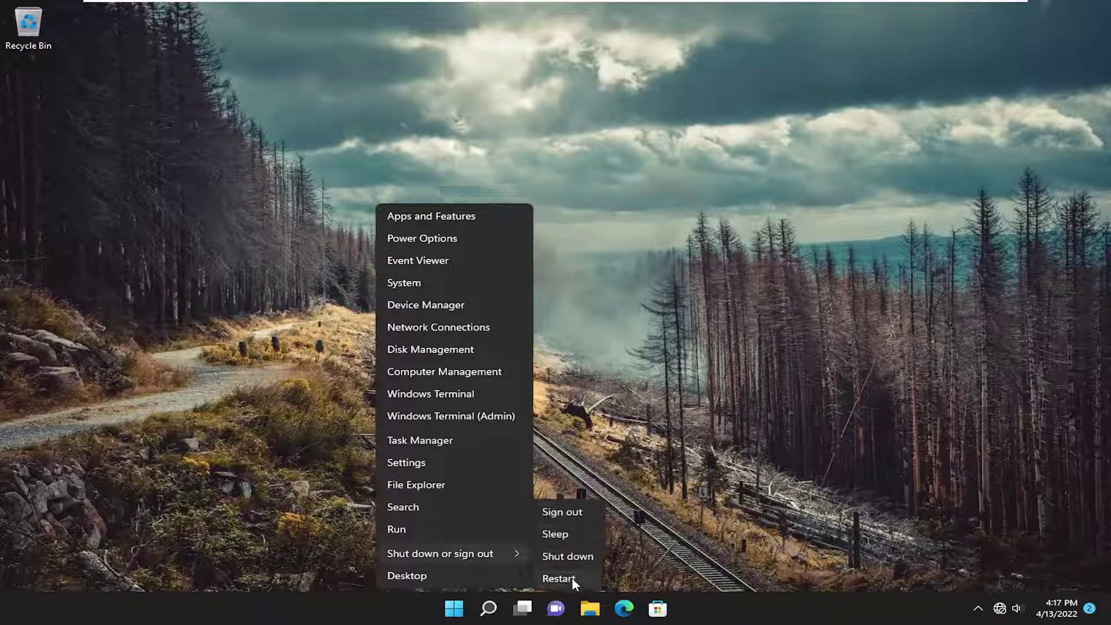